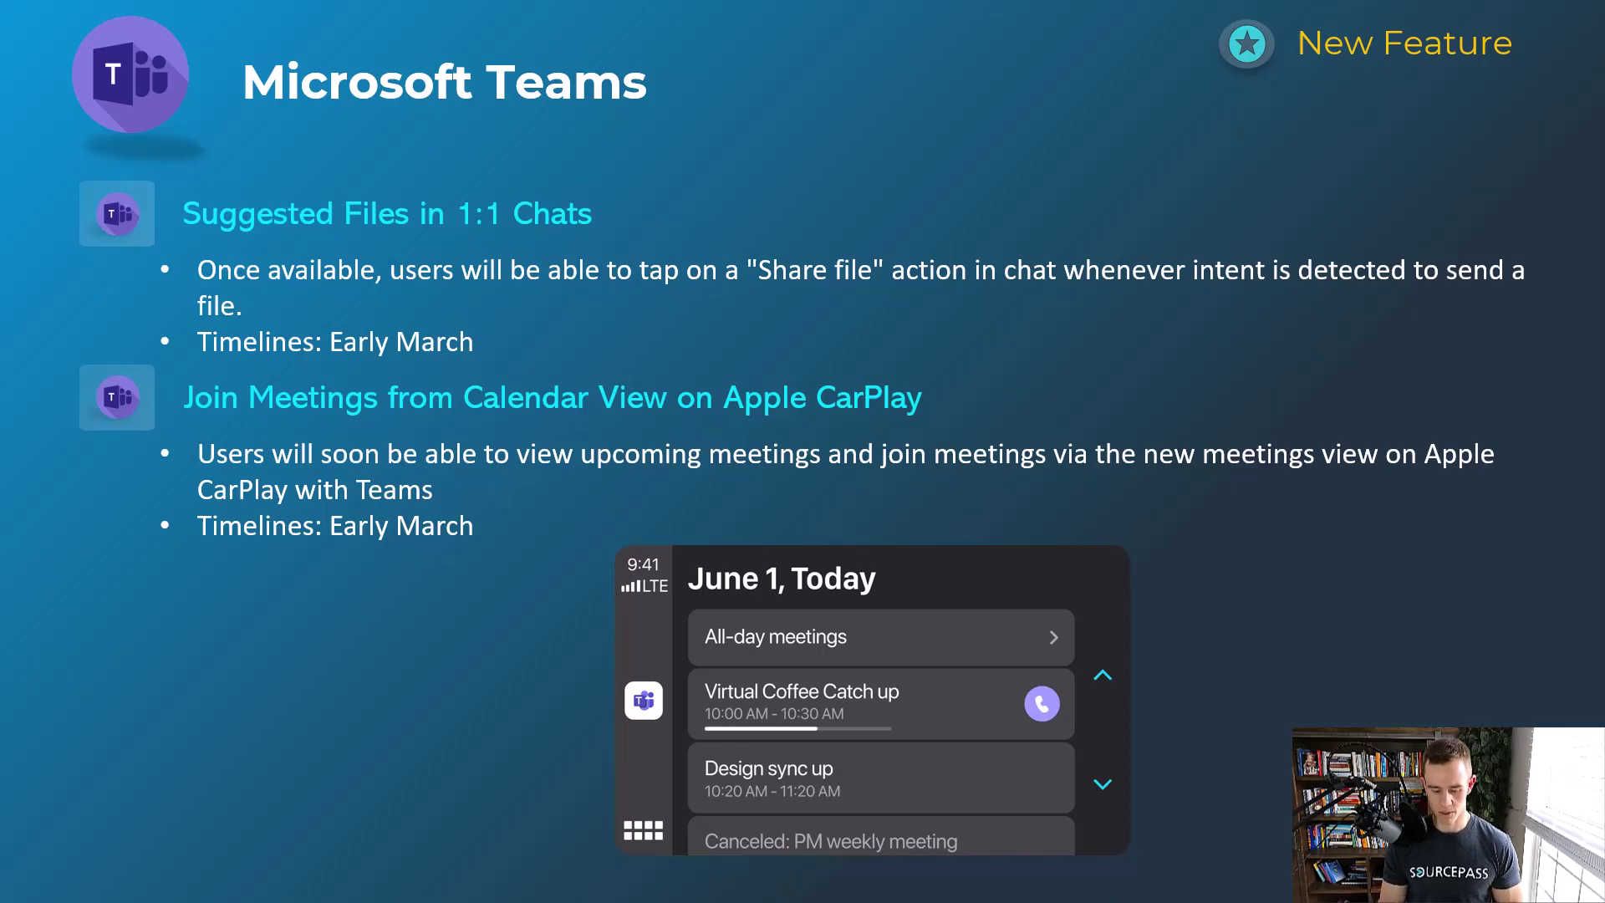
{"action": "key", "text": "Right"}
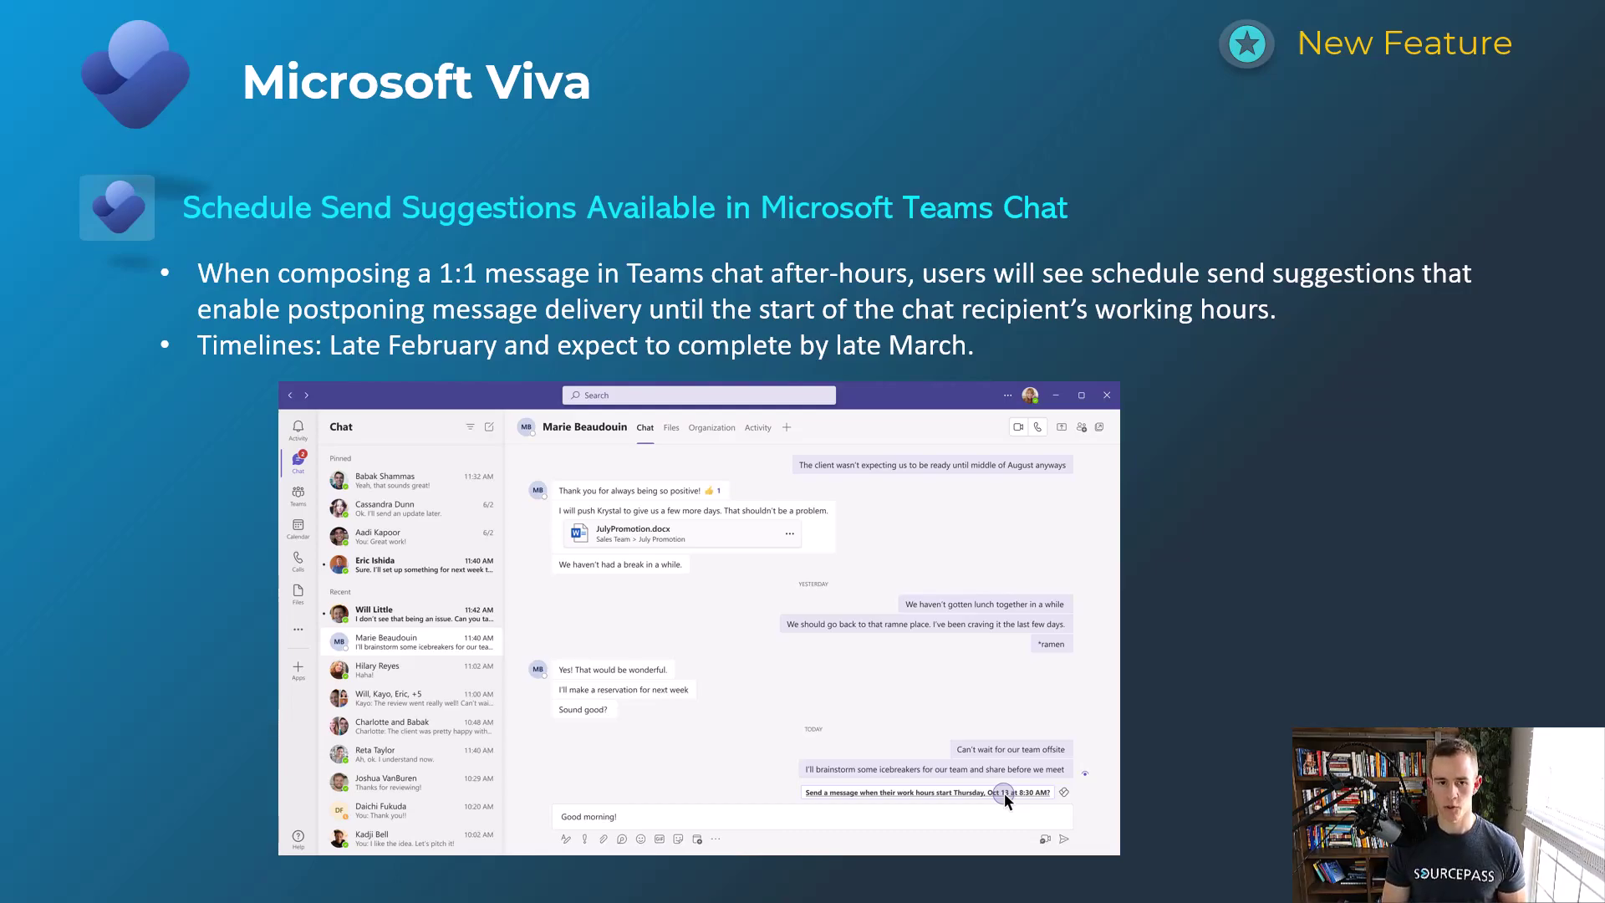
{"action": "key", "text": "Right"}
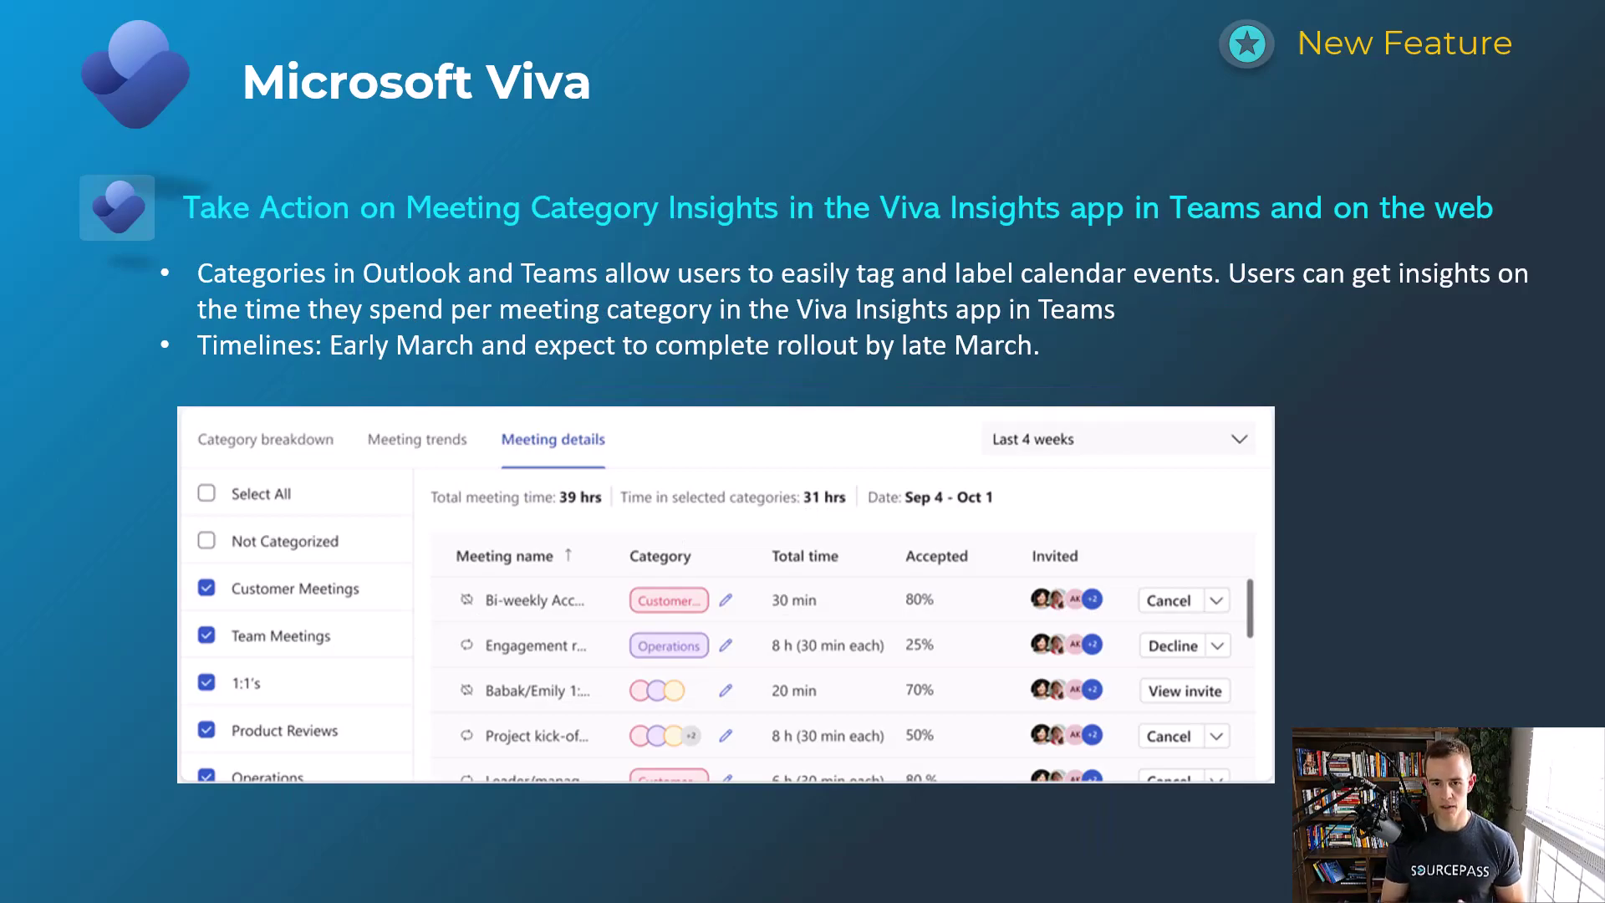